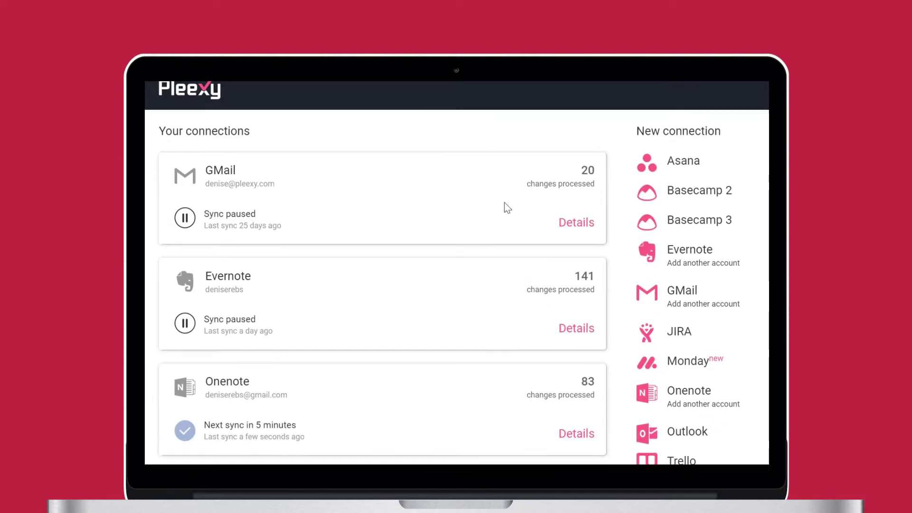
{"action": "scroll", "coordinate": [504, 207], "scroll_direction": "down", "scroll_amount": 3}
Open Details on the OneNote connection card to show its source settings
{"action": "left_click", "coordinate": [566, 195]}
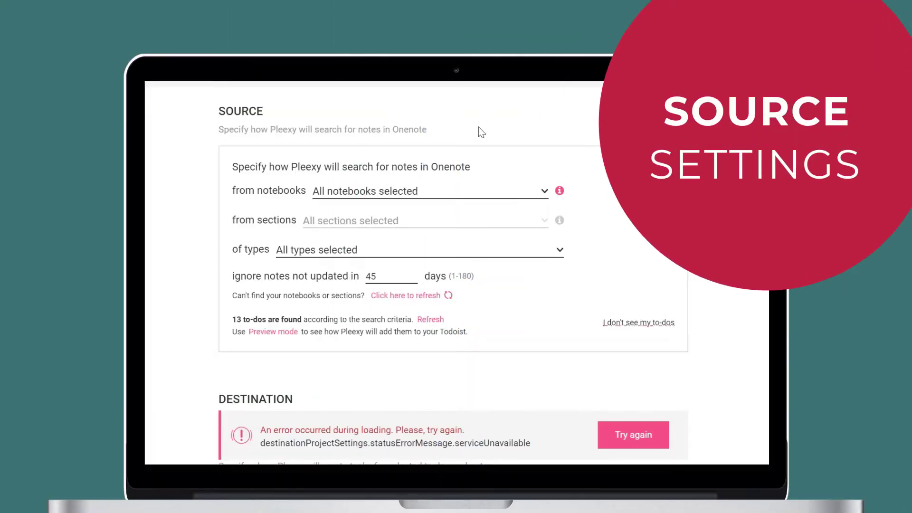
Limit the search to the To-Dos, Weekly Meal Plan and Bills notebooks
{"action": "left_click", "coordinate": [544, 193]}
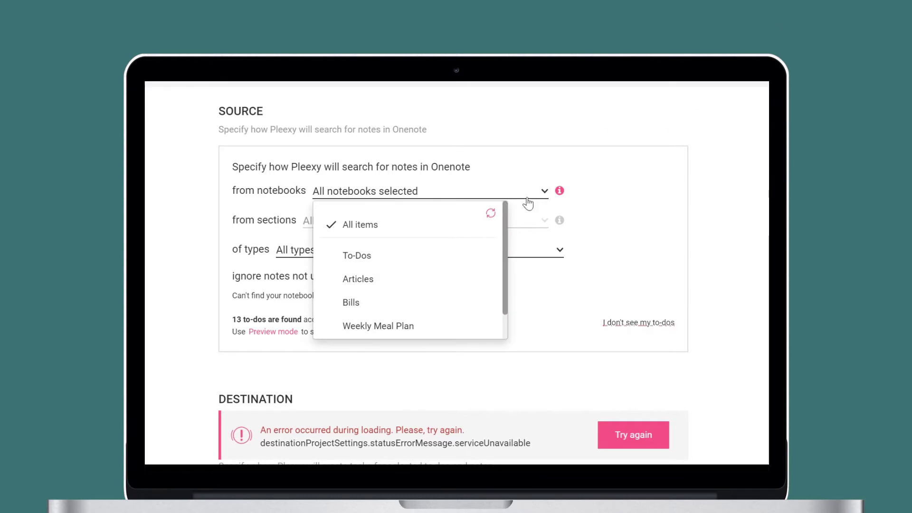
{"action": "left_click", "coordinate": [490, 255]}
{"action": "left_click", "coordinate": [471, 322]}
{"action": "left_click", "coordinate": [464, 301]}
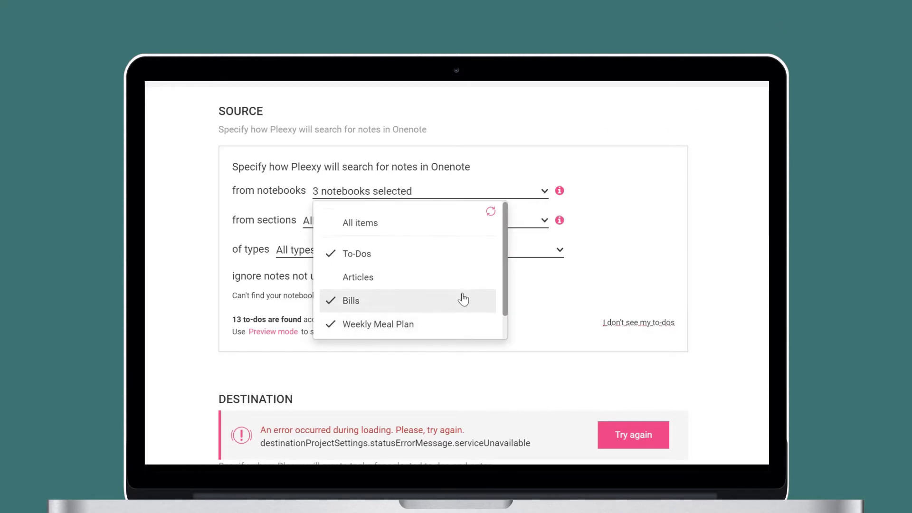
{"action": "scroll", "coordinate": [464, 285], "scroll_direction": "down", "scroll_amount": 1}
{"action": "left_click", "coordinate": [544, 195]}
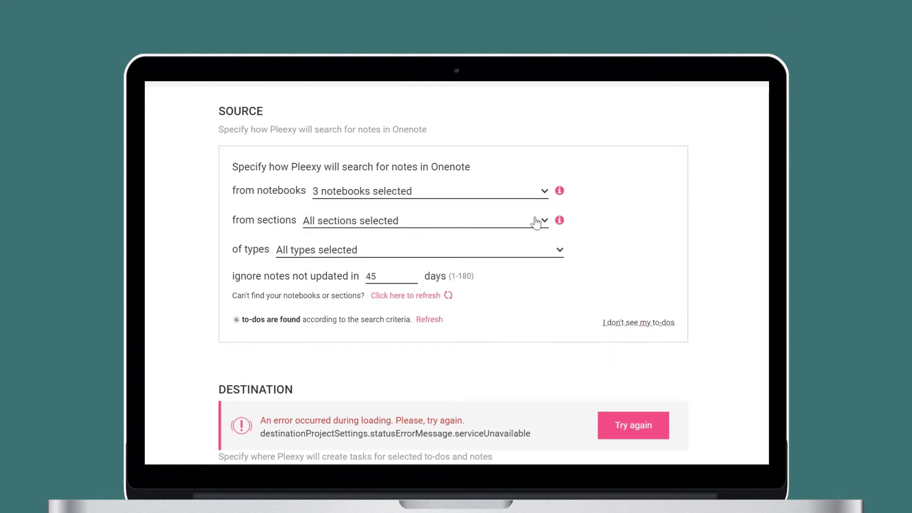
Include the Work To-Dos, Apartment and Meal Dishes sections
{"action": "left_click", "coordinate": [536, 223]}
{"action": "left_click", "coordinate": [462, 303]}
{"action": "left_click", "coordinate": [442, 346]}
{"action": "scroll", "coordinate": [436, 314], "scroll_direction": "down", "scroll_amount": 2}
{"action": "left_click", "coordinate": [436, 324]}
{"action": "left_click", "coordinate": [547, 230]}
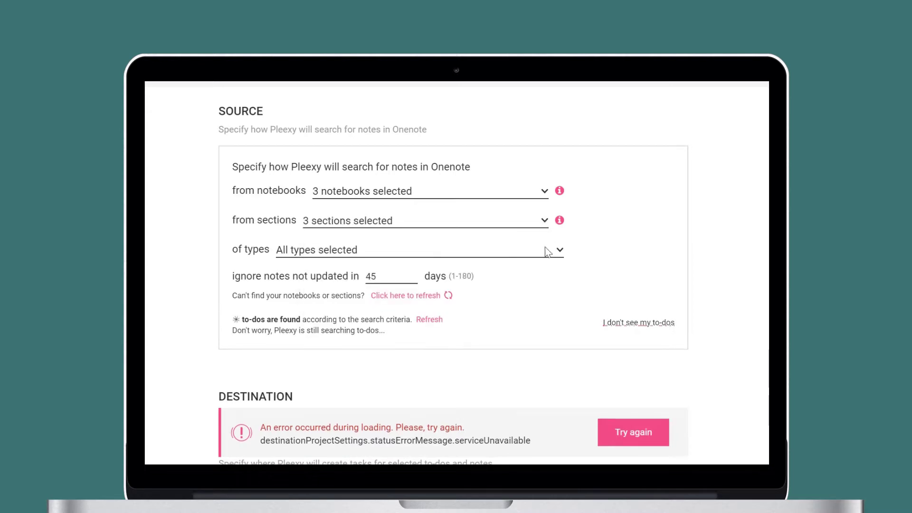
Add to-do types including ToDoPriority1 and ScheduleMeeting, and ignore notes unchanged for 60 days
{"action": "left_click", "coordinate": [546, 251]}
{"action": "scroll", "coordinate": [436, 309], "scroll_direction": "down", "scroll_amount": 2}
{"action": "left_click", "coordinate": [435, 309]}
{"action": "left_click", "coordinate": [421, 378]}
{"action": "left_click", "coordinate": [556, 256]}
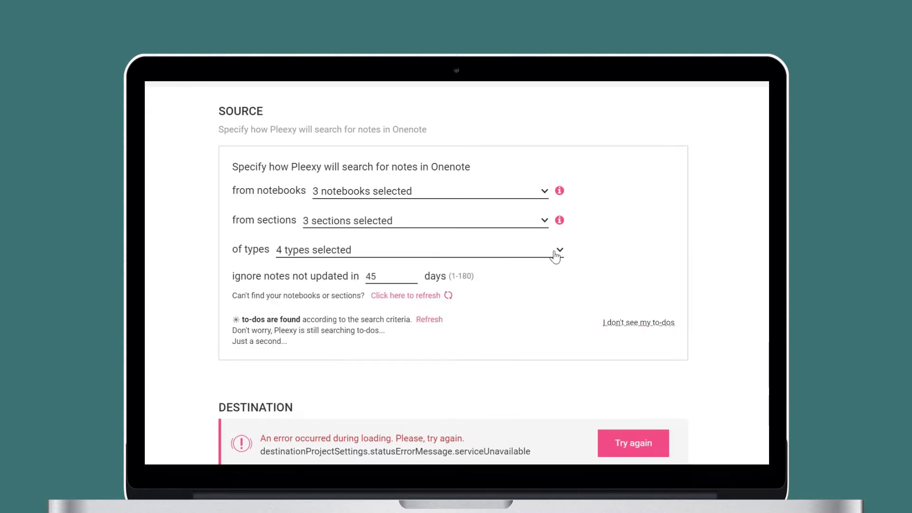
{"action": "double_click", "coordinate": [383, 278]}
{"action": "type", "text": "60"}
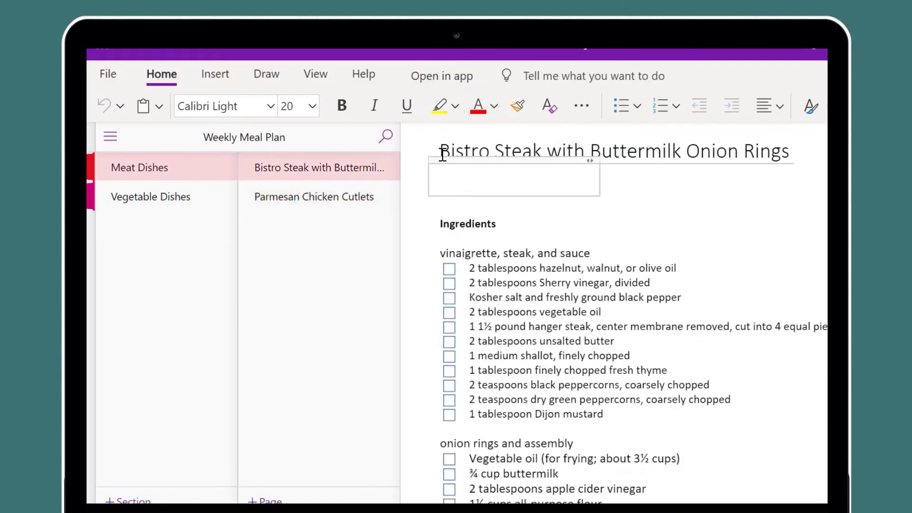
{"action": "left_click", "coordinate": [379, 205]}
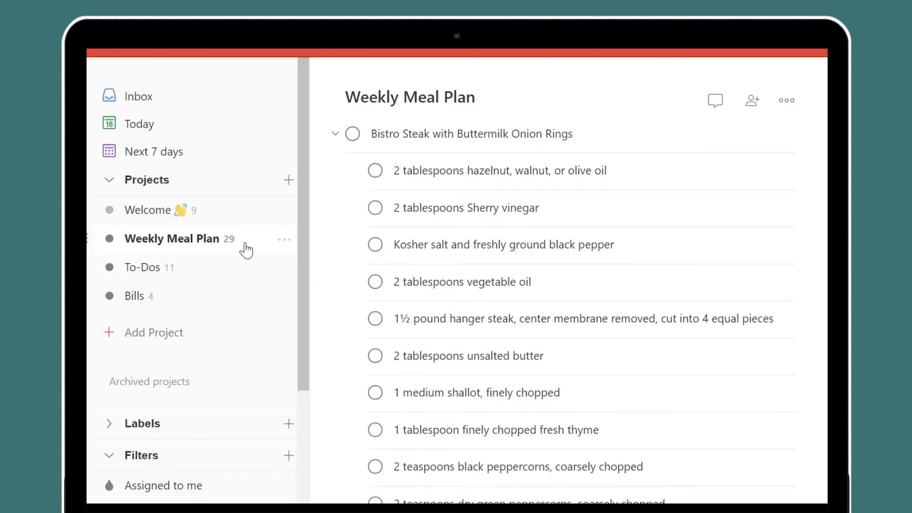
{"action": "scroll", "coordinate": [347, 173], "scroll_direction": "down", "scroll_amount": 10}
{"action": "scroll", "coordinate": [346, 174], "scroll_direction": "down", "scroll_amount": 5}
{"action": "scroll", "coordinate": [341, 177], "scroll_direction": "up", "scroll_amount": 15}
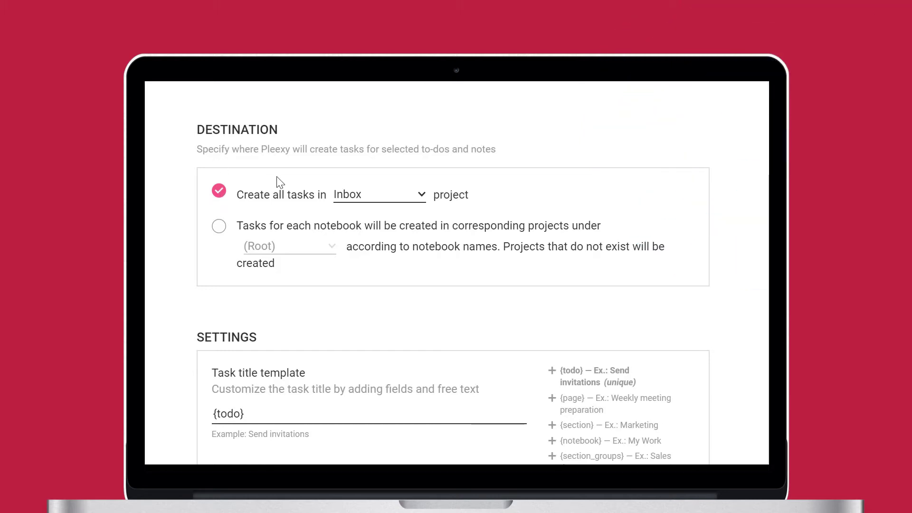
Send tasks to Todoist projects named after each notebook, with the parent project left at (Root)
{"action": "left_click", "coordinate": [419, 196]}
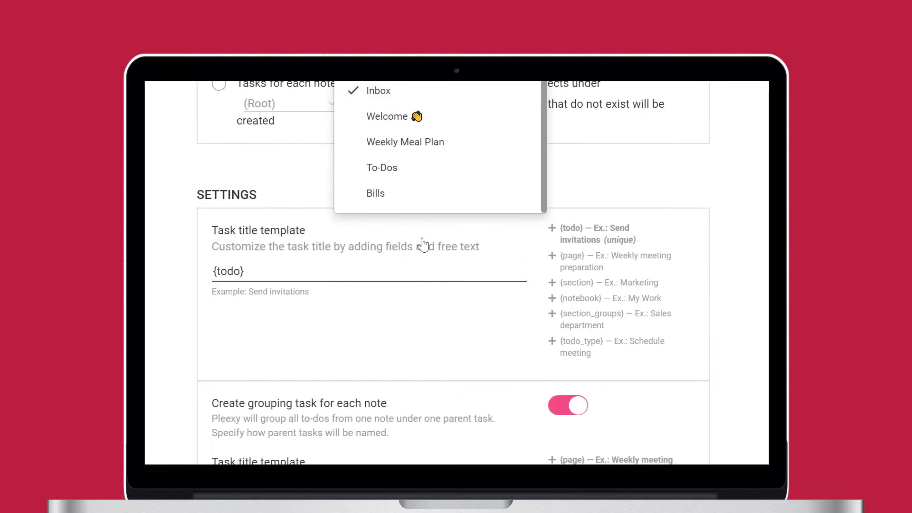
{"action": "left_click", "coordinate": [421, 232]}
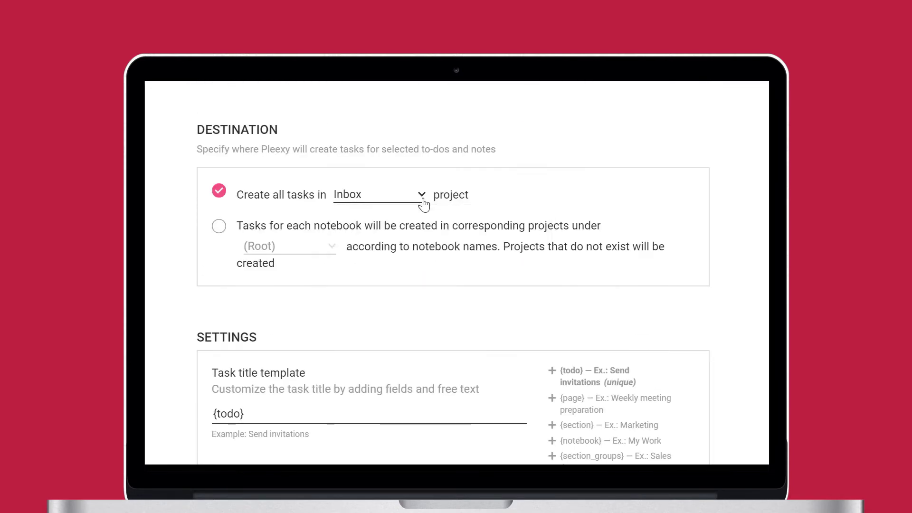
{"action": "left_click", "coordinate": [218, 230]}
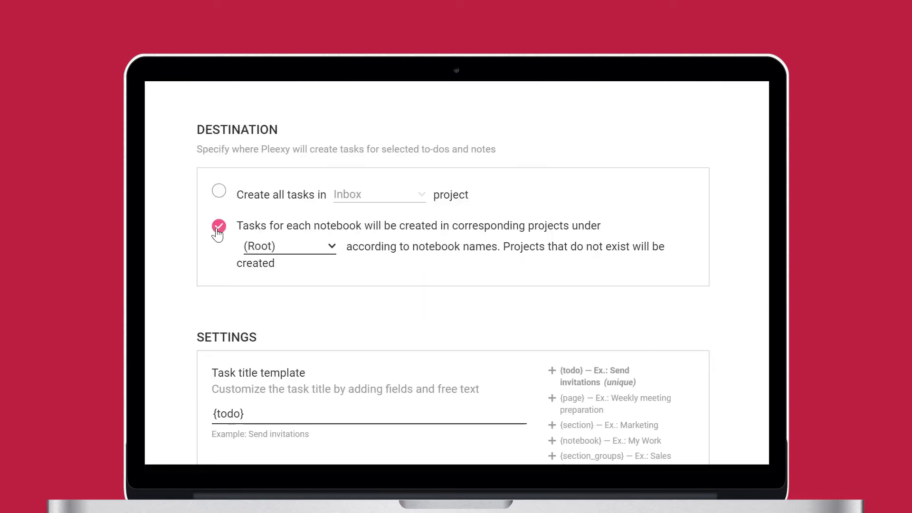
{"action": "left_click", "coordinate": [333, 248]}
{"action": "scroll", "coordinate": [367, 287], "scroll_direction": "down", "scroll_amount": 1}
{"action": "scroll", "coordinate": [366, 287], "scroll_direction": "up", "scroll_amount": 1}
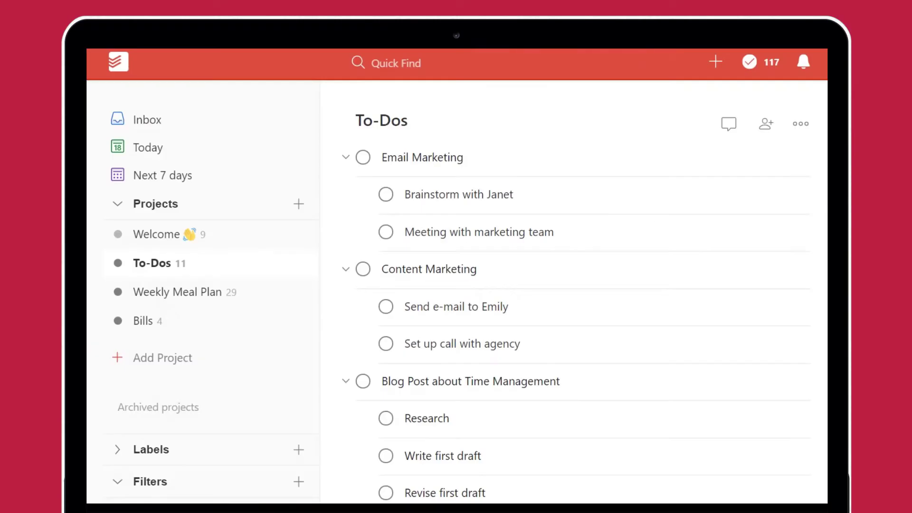
{"action": "left_click", "coordinate": [243, 294]}
{"action": "left_click", "coordinate": [237, 322]}
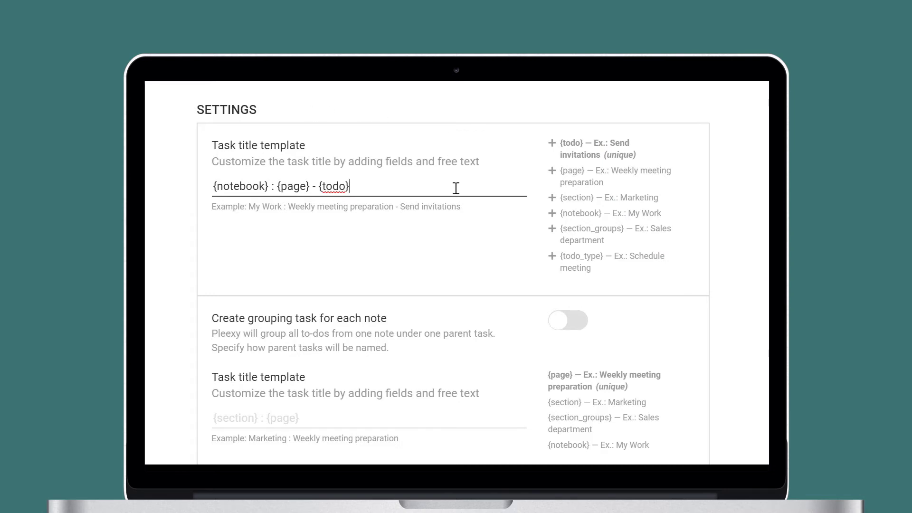
Change the task title template to {todo} and add per-note grouping tasks titled {page}
{"action": "key", "text": "BackSpace"}
{"action": "key", "text": "BackSpace"}
{"action": "key", "text": "BackSpace"}
{"action": "key", "text": "BackSpace"}
{"action": "key", "text": "BackSpace"}
{"action": "key", "text": "BackSpace"}
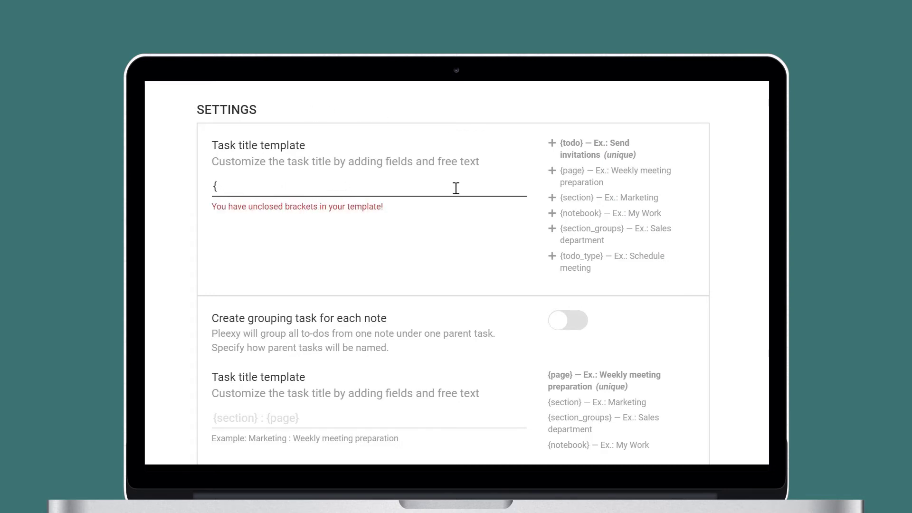
{"action": "type", "text": "todo}"}
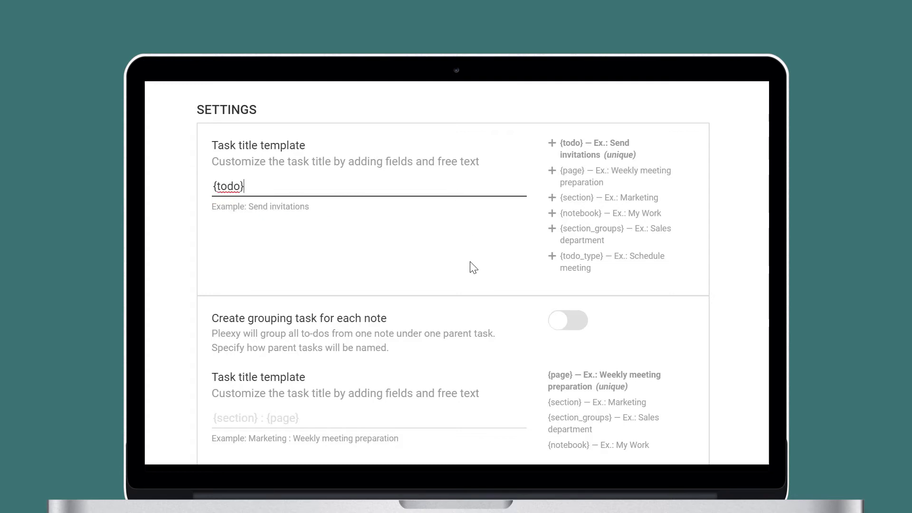
{"action": "left_click", "coordinate": [568, 321]}
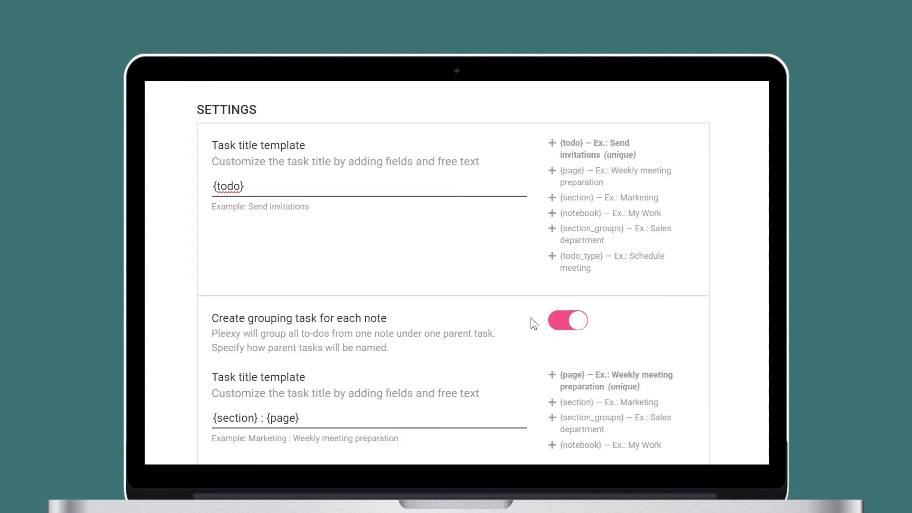
{"action": "left_click", "coordinate": [447, 420]}
{"action": "key", "text": "BackSpace"}
{"action": "key", "text": "BackSpace"}
{"action": "key", "text": "BackSpace"}
{"action": "key", "text": "BackSpace"}
{"action": "key", "text": "BackSpace"}
{"action": "key", "text": "BackSpace"}
{"action": "key", "text": "BackSpace"}
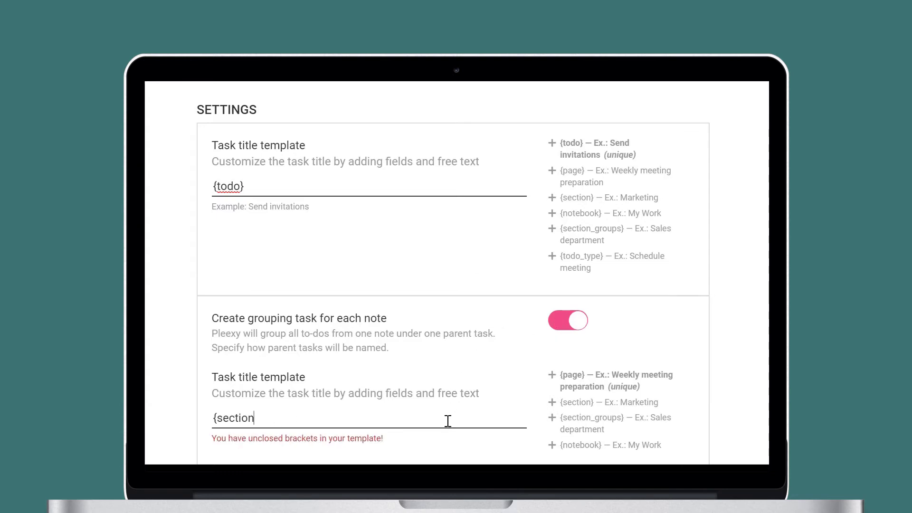
{"action": "key", "text": "BackSpace"}
{"action": "key", "text": "BackSpace"}
{"action": "key", "text": "BackSpace"}
{"action": "type", "text": "page"}
{"action": "type", "text": "}"}
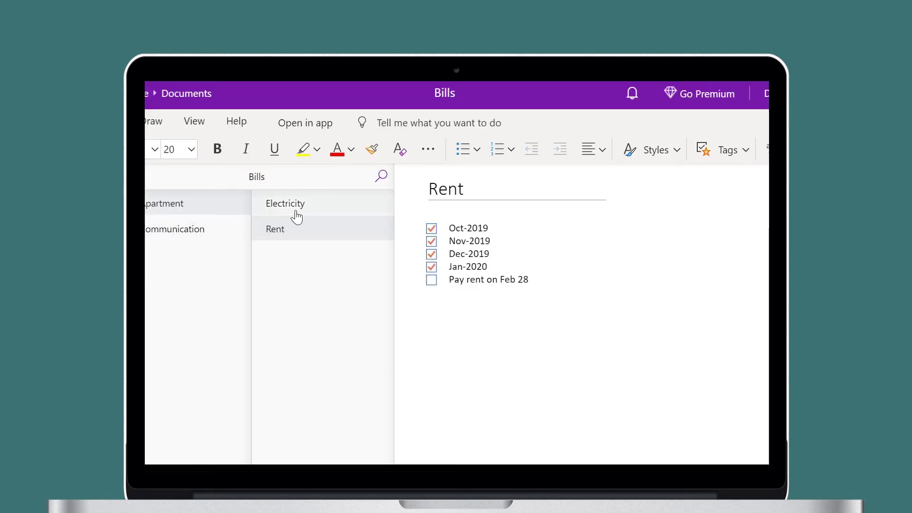
{"action": "left_click", "coordinate": [293, 210]}
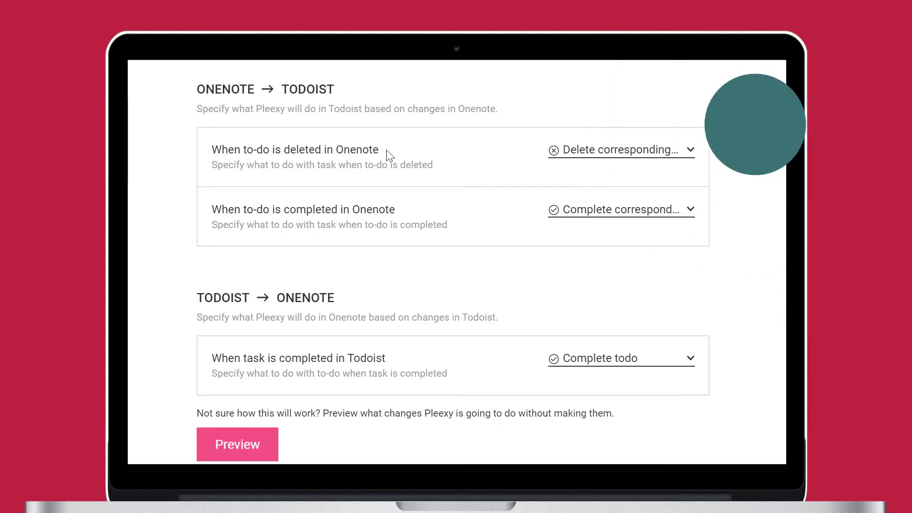
{"action": "left_click", "coordinate": [689, 151]}
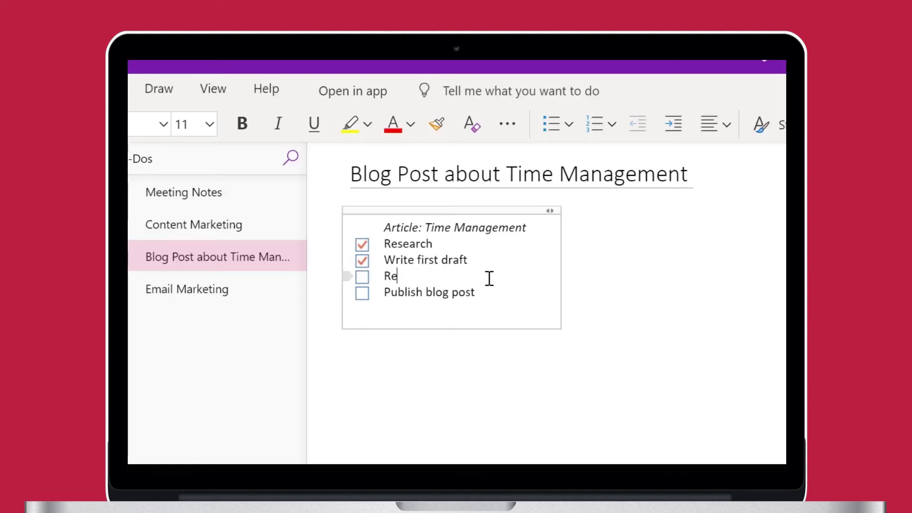
{"action": "key", "text": "BackSpace"}
{"action": "key", "text": "BackSpace"}
{"action": "key", "text": "BackSpace"}
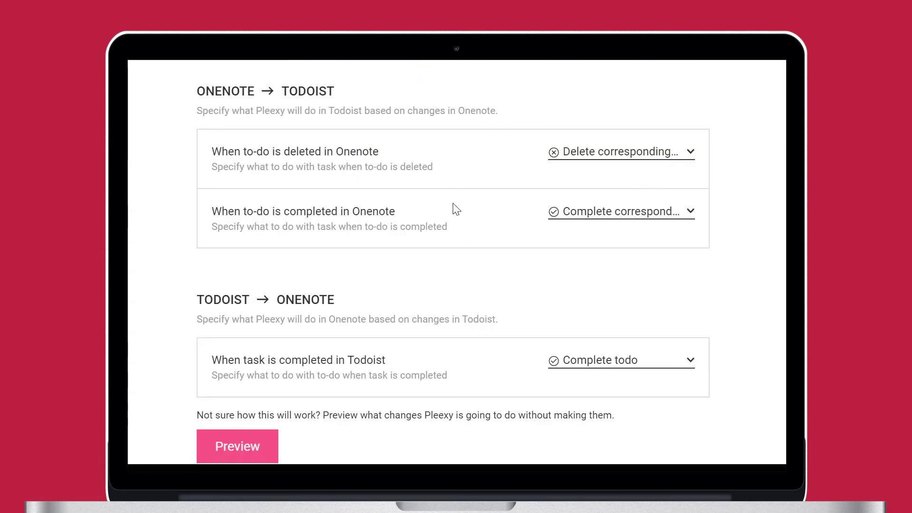
{"action": "left_click", "coordinate": [625, 212]}
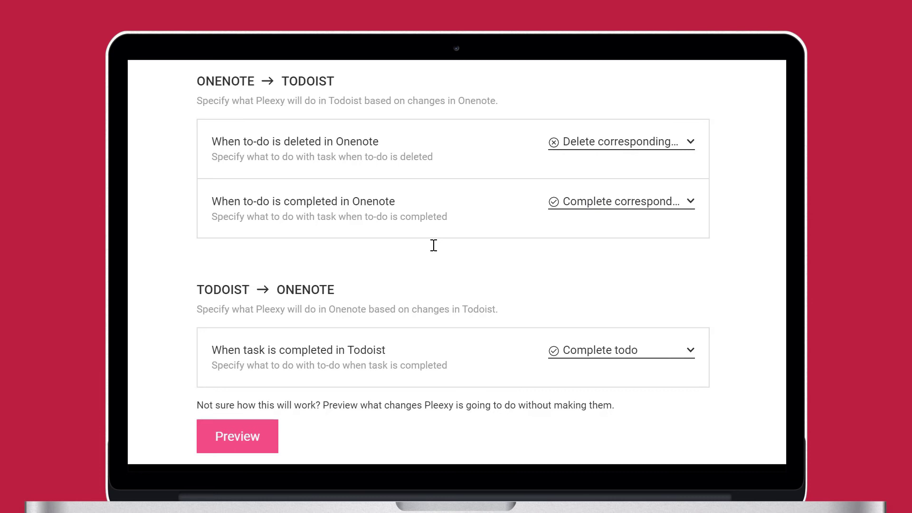
{"action": "scroll", "coordinate": [433, 245], "scroll_direction": "down", "scroll_amount": 3}
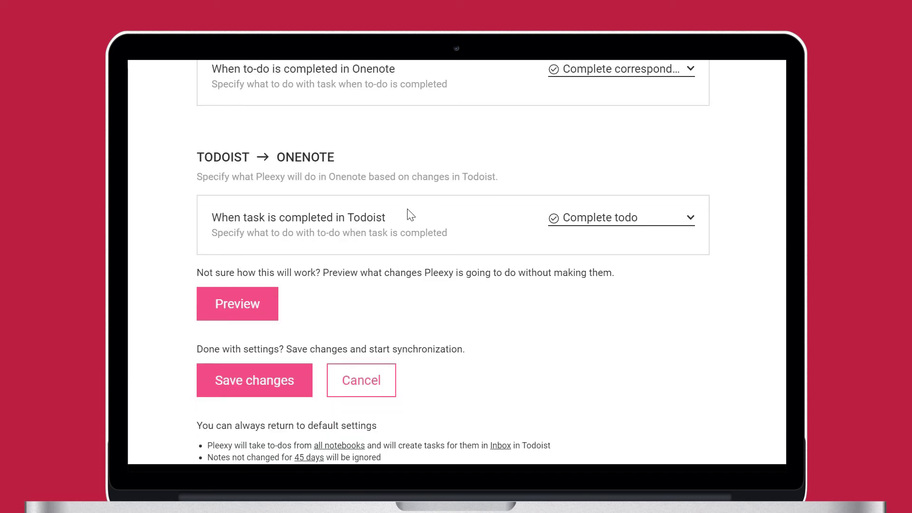
{"action": "left_click", "coordinate": [683, 218]}
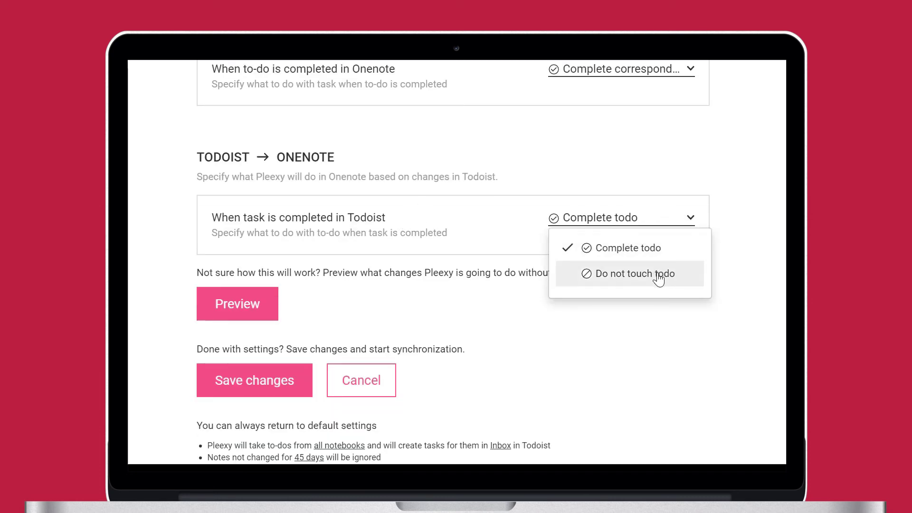
{"action": "left_click", "coordinate": [660, 227]}
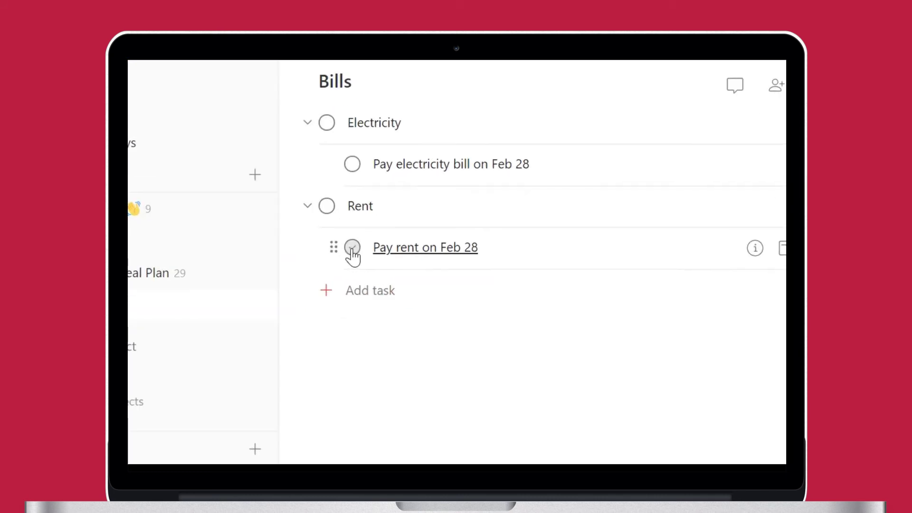
{"action": "left_click", "coordinate": [353, 248]}
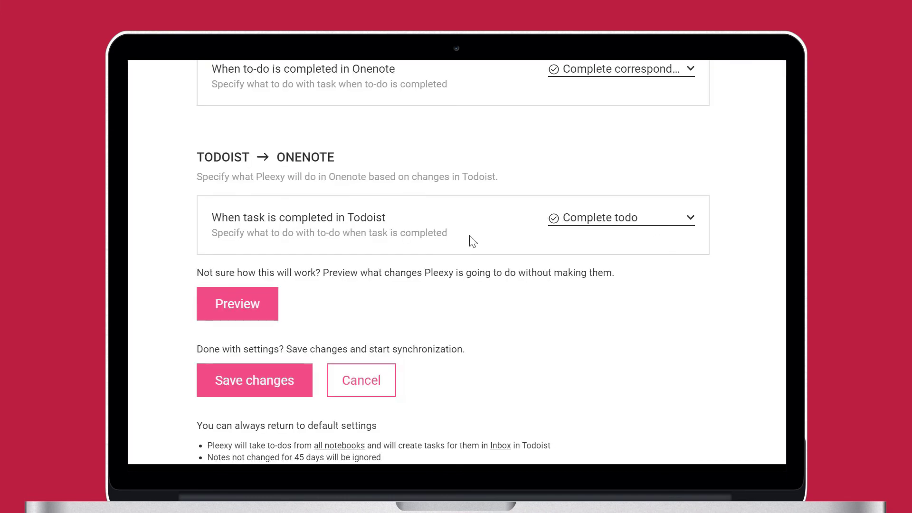
{"action": "scroll", "coordinate": [448, 285], "scroll_direction": "down", "scroll_amount": 3}
Save the integration settings and check off the 'Write first draft' to-do in OneNote
{"action": "left_click", "coordinate": [271, 281]}
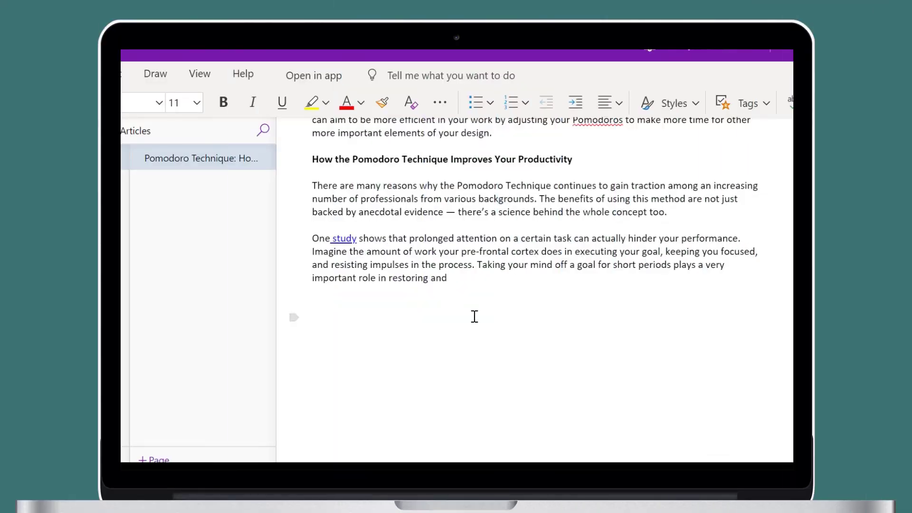
{"action": "type", "text": "ngthening your motivation later on."}
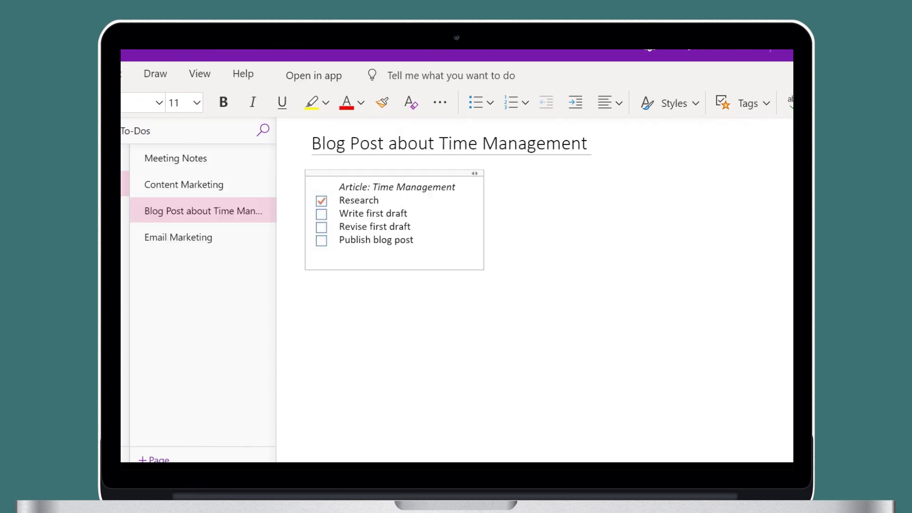
{"action": "left_click", "coordinate": [322, 215]}
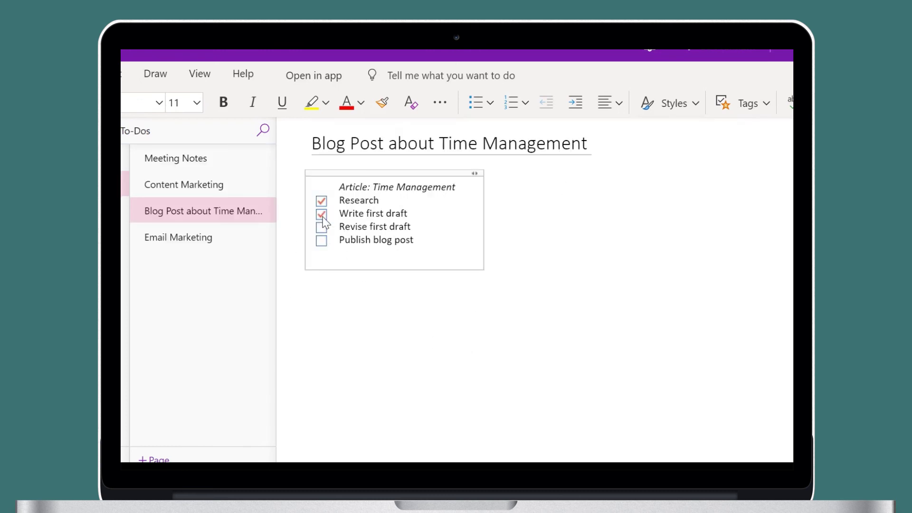